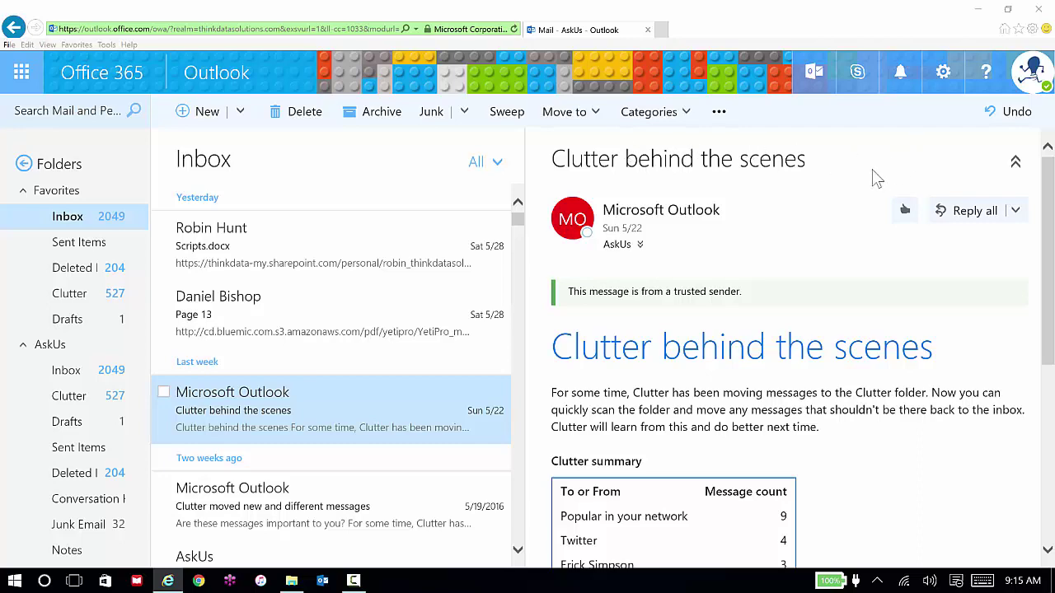
Open the Outlook settings, and copy the entire signature text from the BestPracticeSetUpAndCopySignature document in Word
left_click(942, 71)
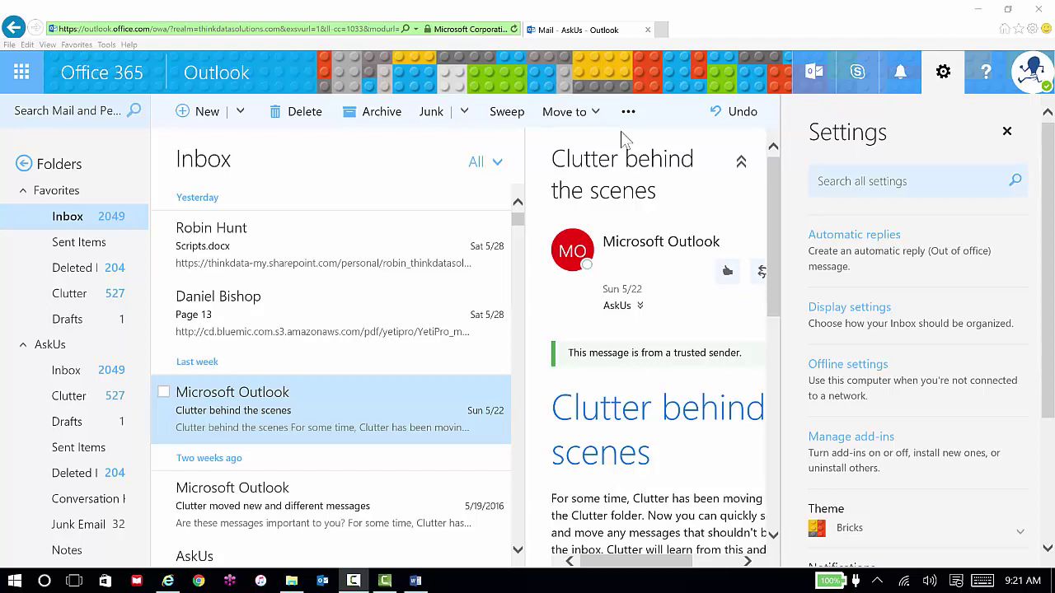
left_click(416, 581)
key("ctrl+a")
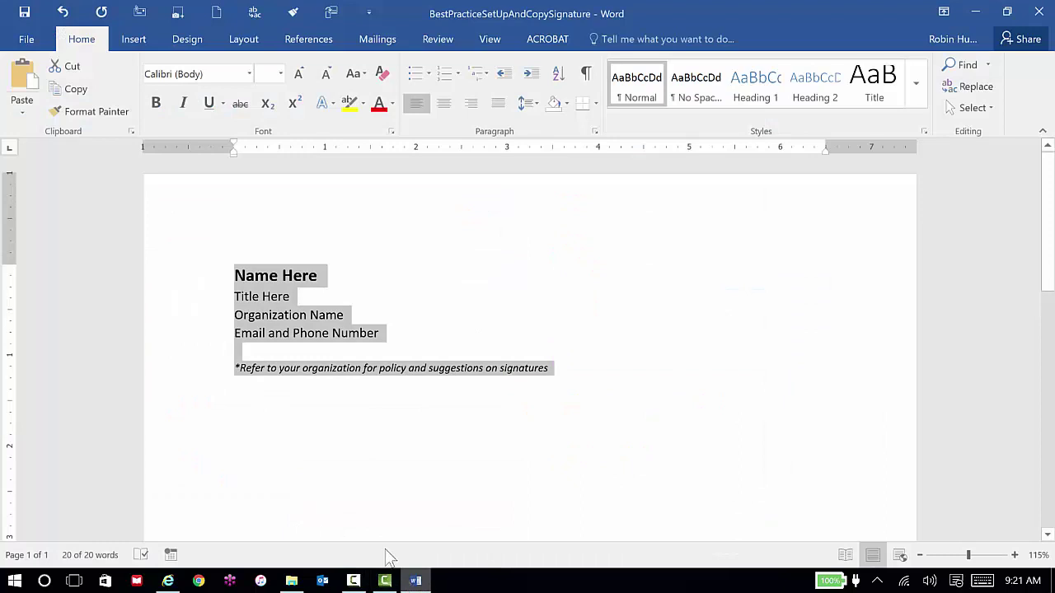
right_click(246, 278)
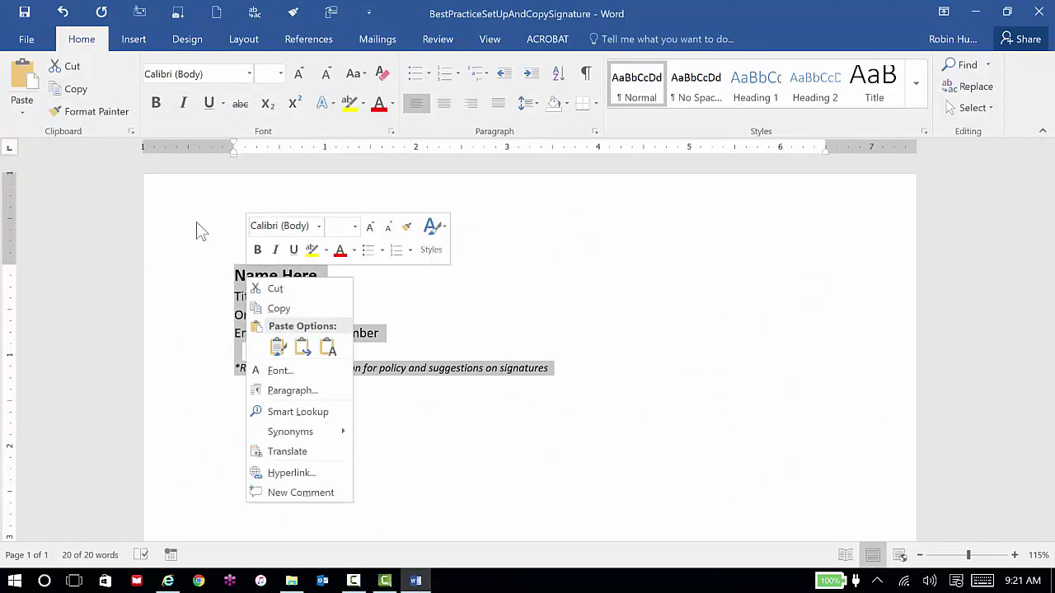
left_click(278, 308)
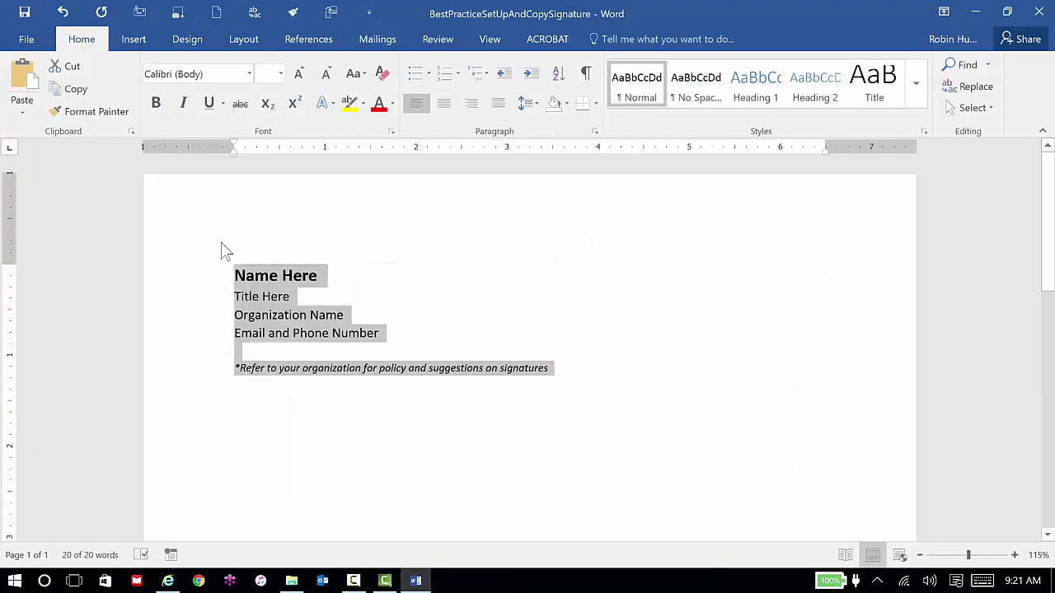
Switch back to Outlook in the browser, search the settings for "si" and open the Email signature options
left_click(168, 581)
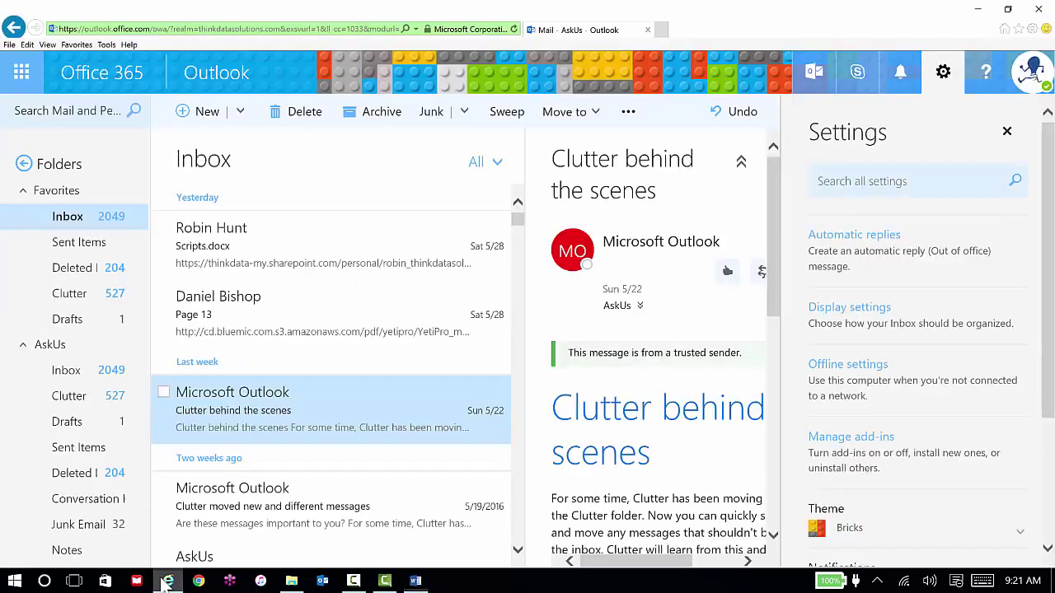
left_click(856, 184)
type("si")
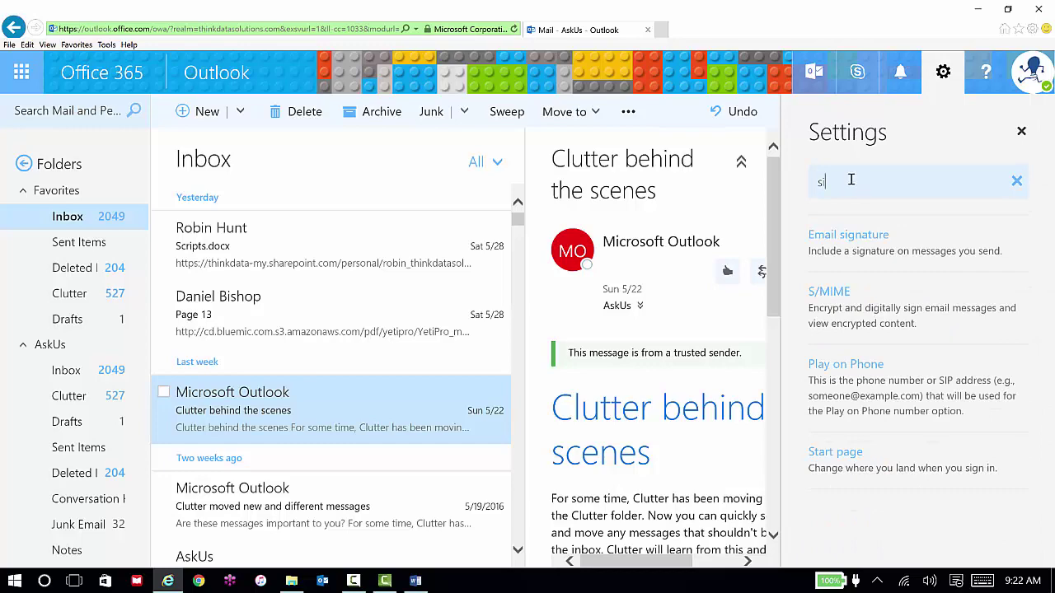
left_click(854, 244)
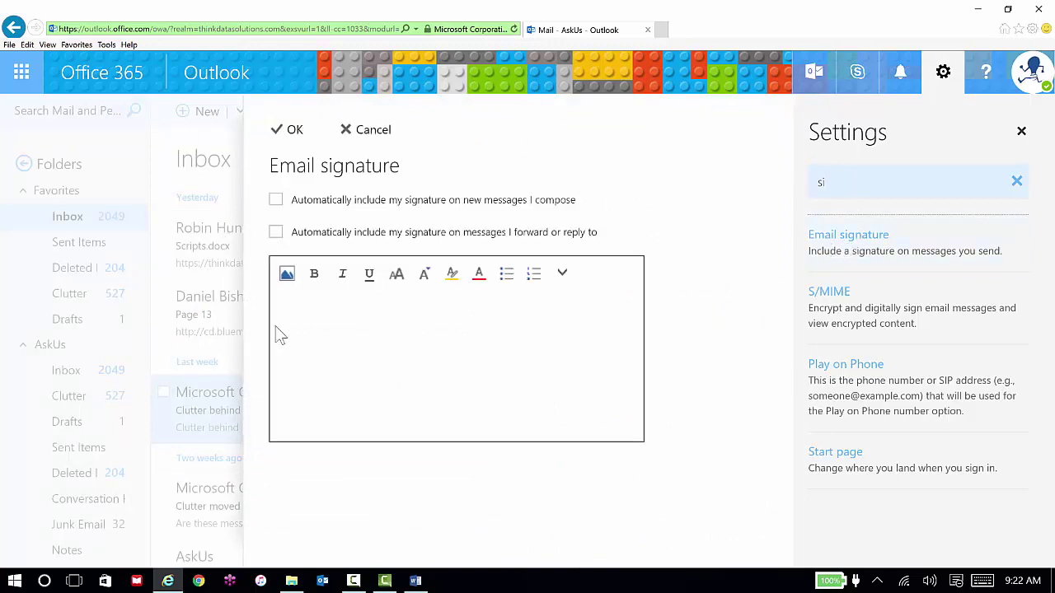
Include the signature automatically on new messages, forwards and replies, with the copied signature text pasted in, and save it
left_click(278, 201)
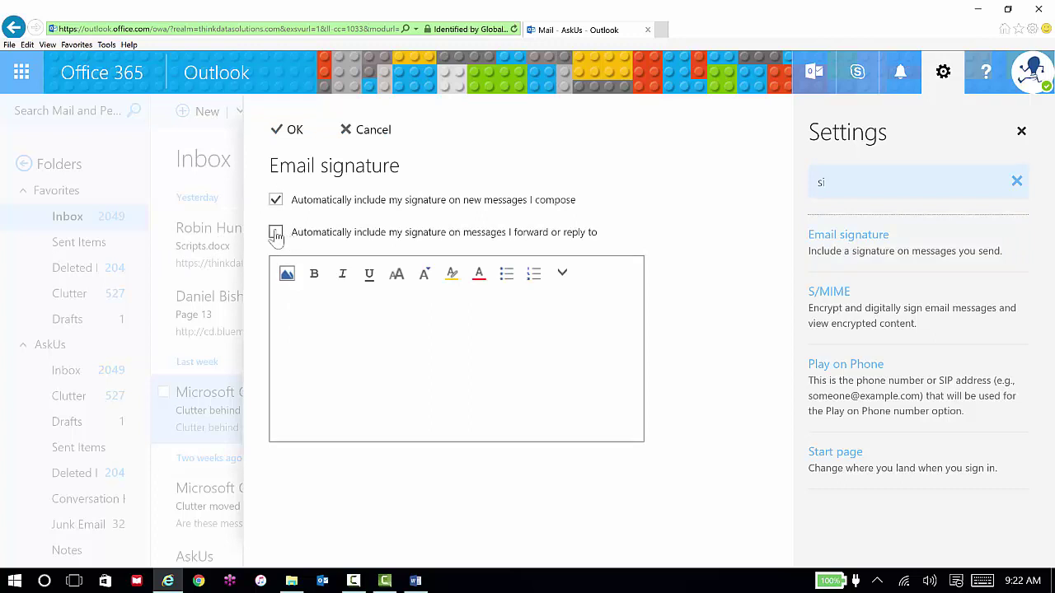
left_click(276, 234)
left_click(277, 305)
right_click(291, 302)
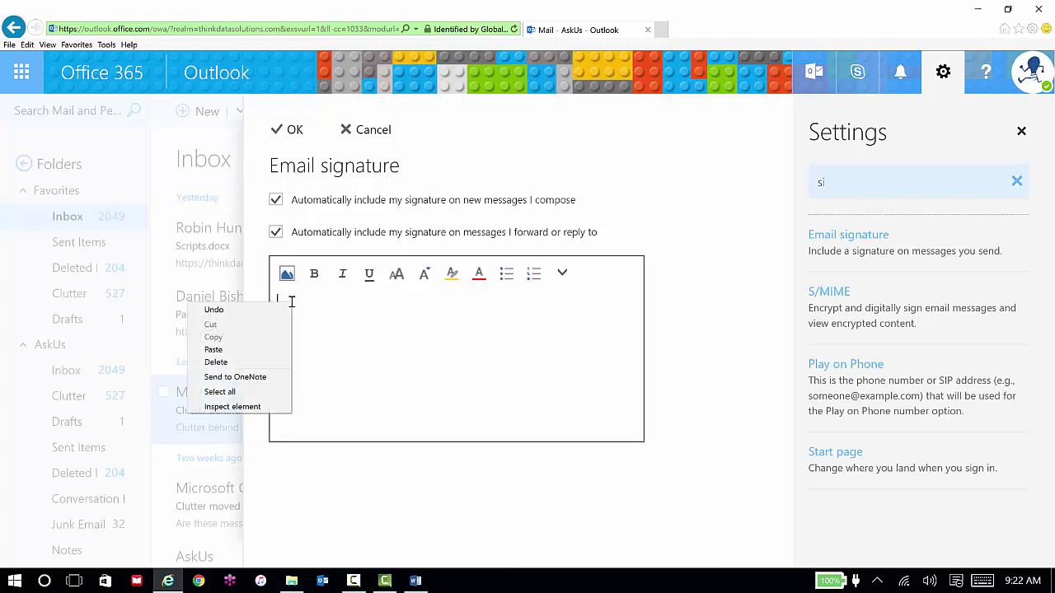
left_click(258, 349)
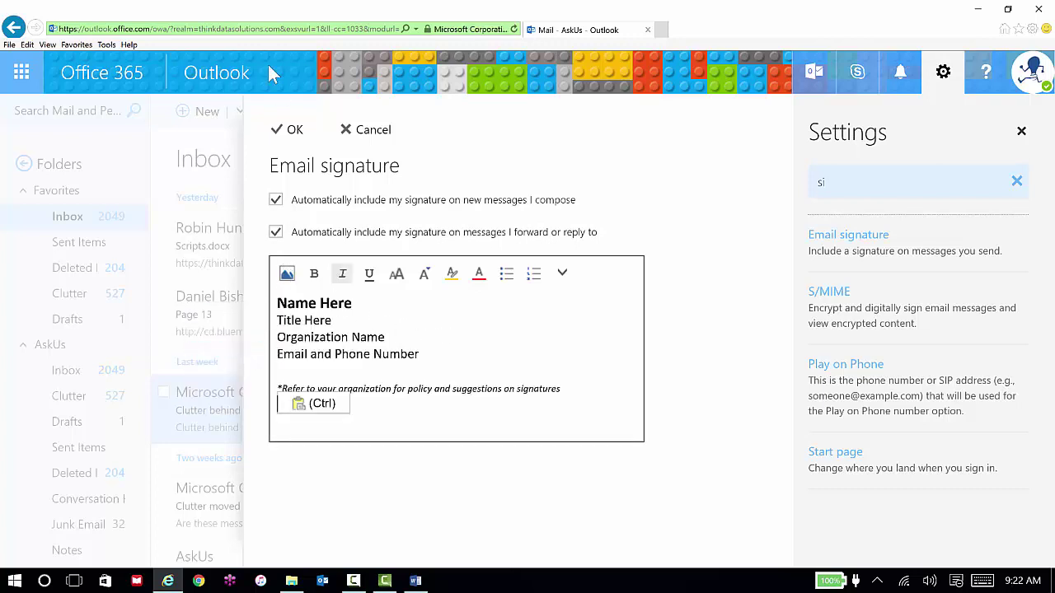
left_click(295, 131)
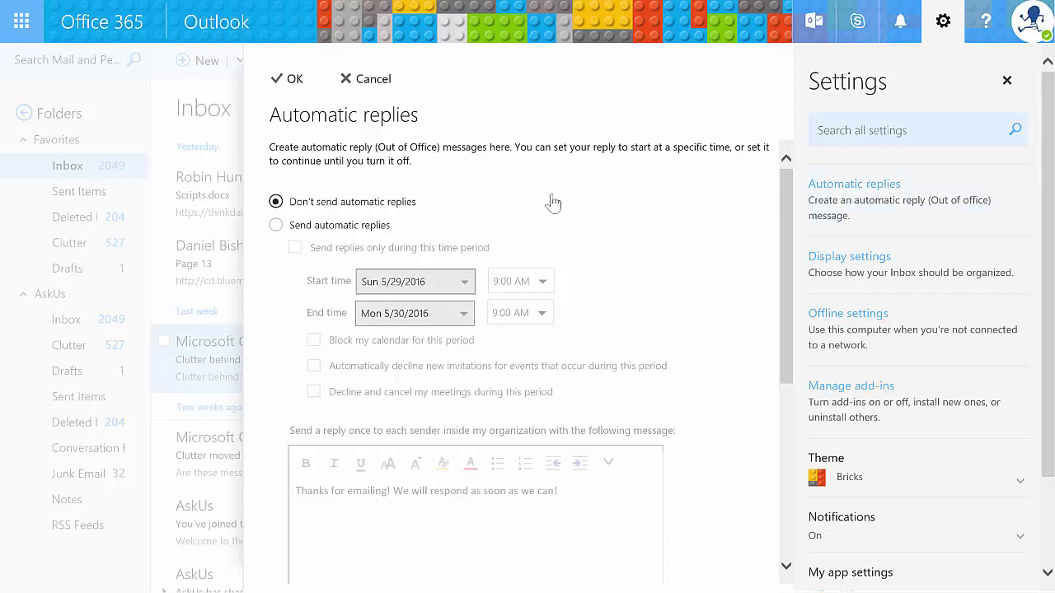
Turn on automatic replies limited to 5/29/2016 9:00 AM through 5/30/2016 9:00 AM, review both reply messages and save
left_click(309, 231)
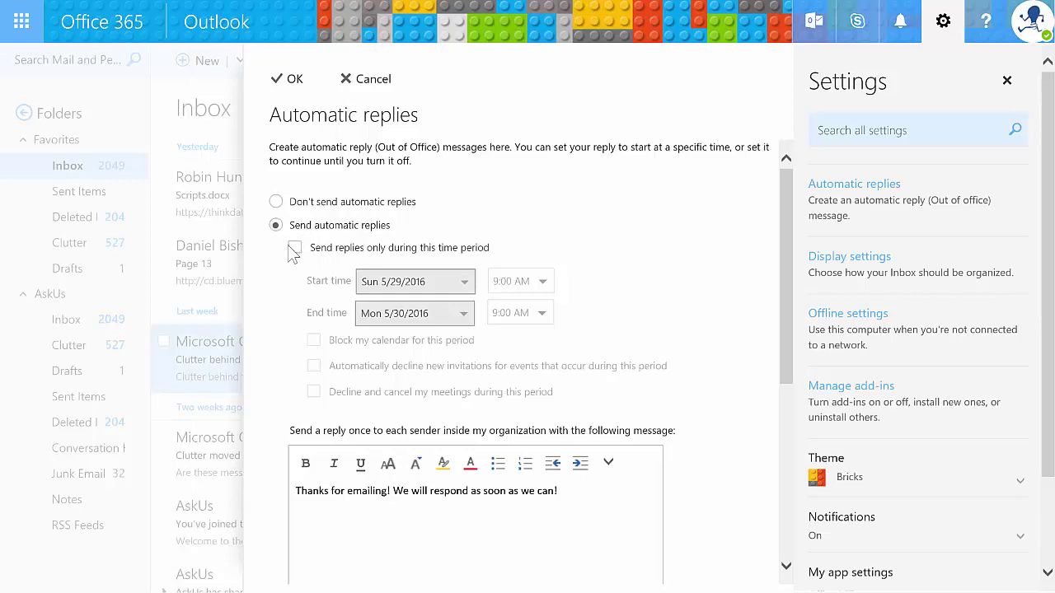
left_click(294, 249)
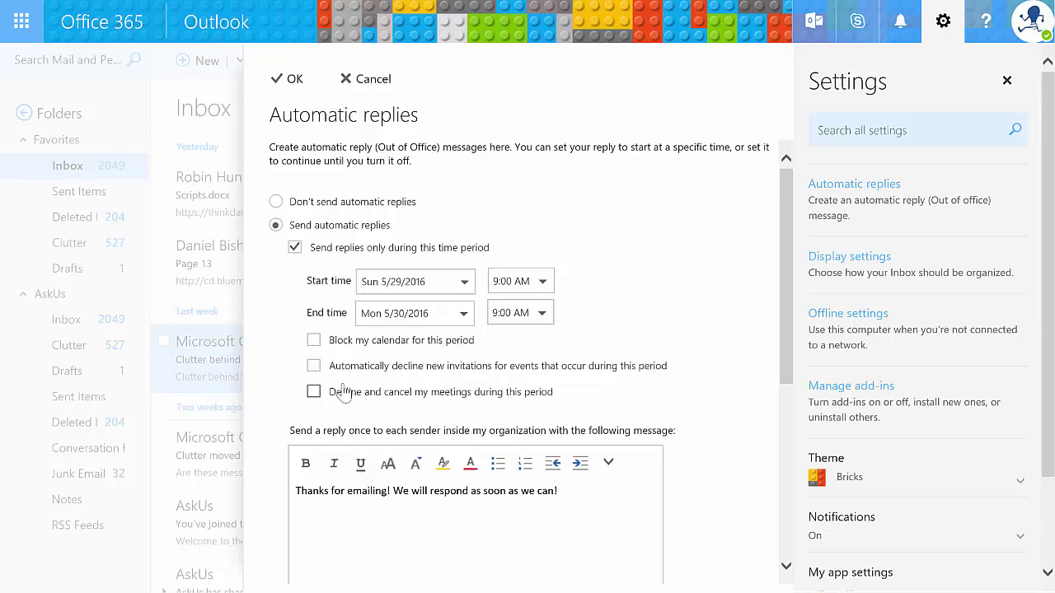
scroll(344, 394, "down", 5)
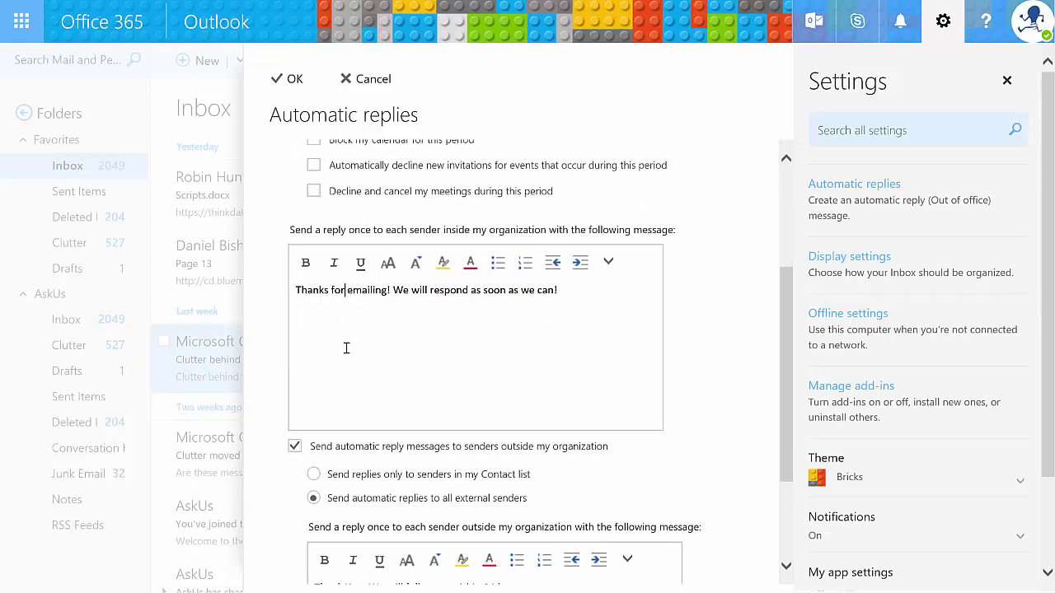
scroll(346, 348, "down", 3)
left_click(350, 470)
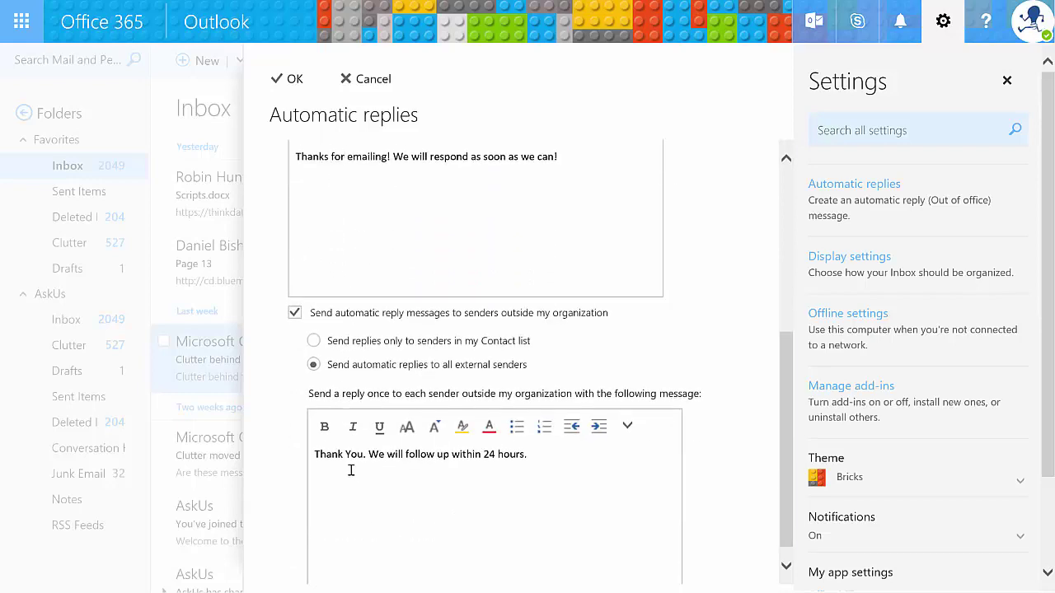
scroll(350, 470, "up", 5)
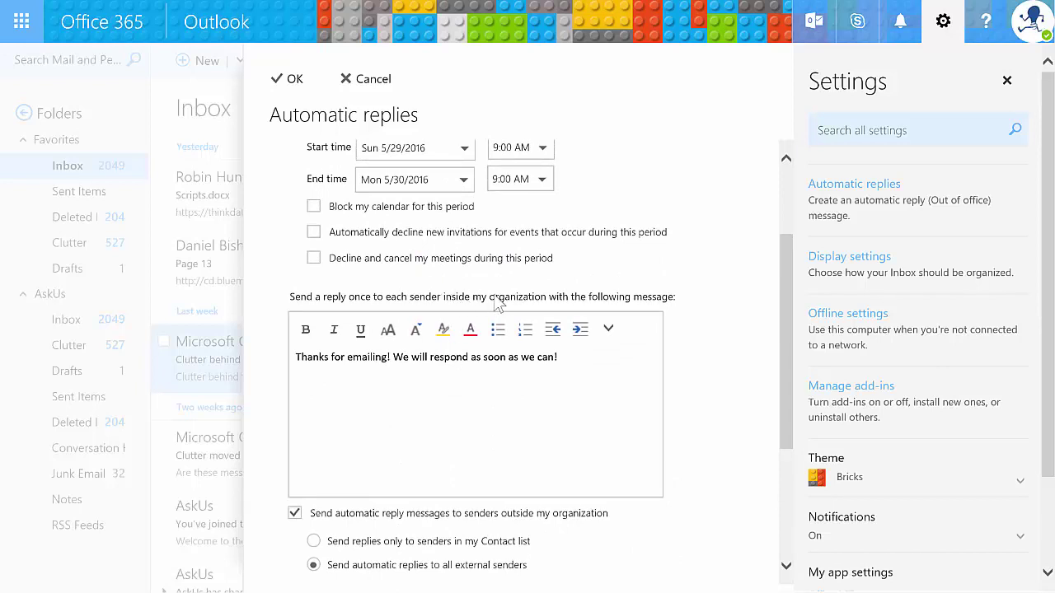
scroll(497, 304, "down", 5)
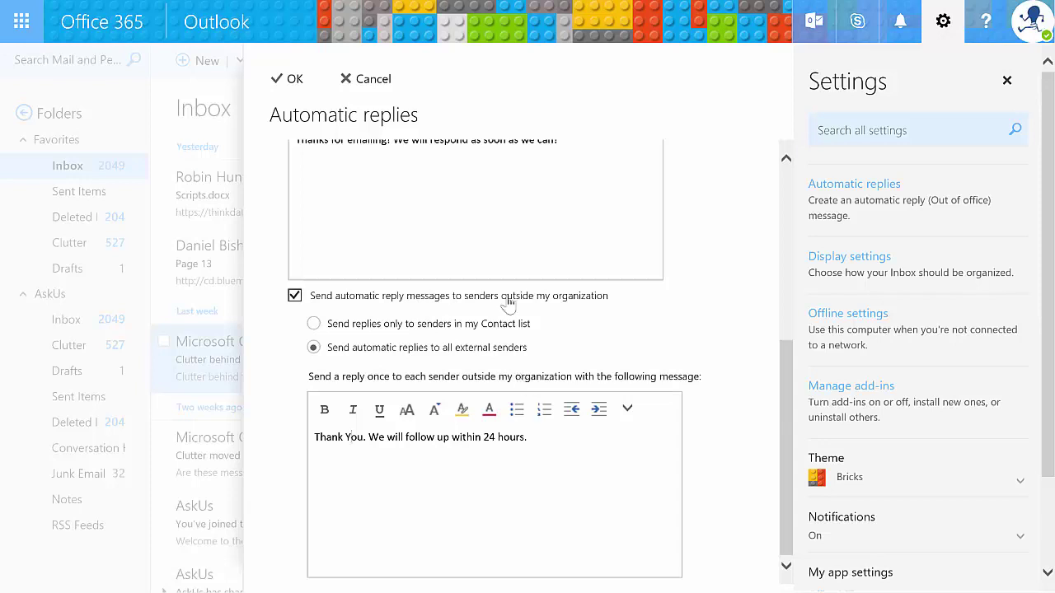
left_click(280, 88)
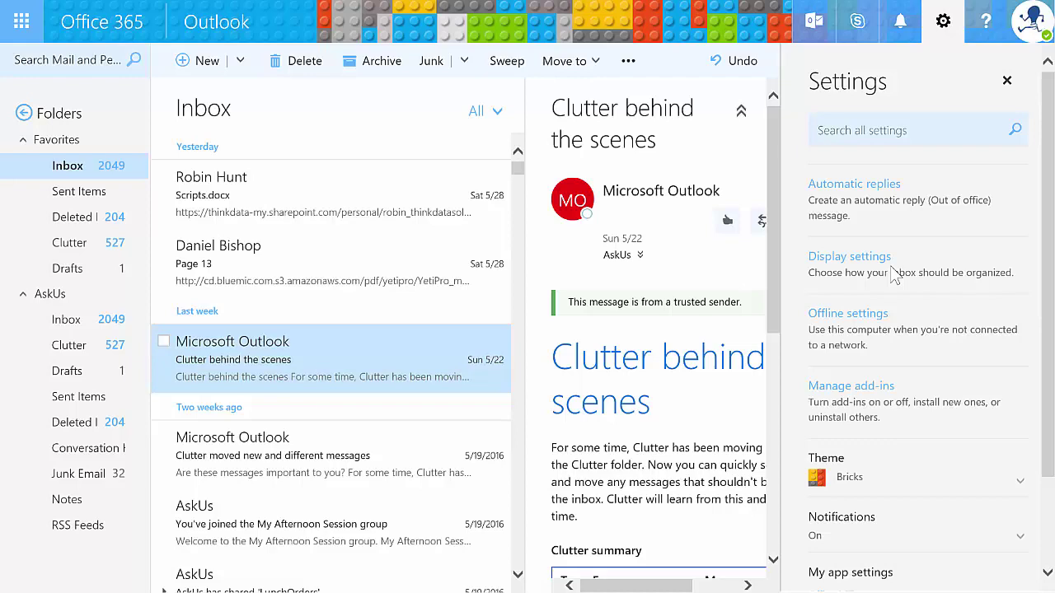
In the display settings, try the reading pane at the bottom and hidden, and return it to the right
left_click(894, 276)
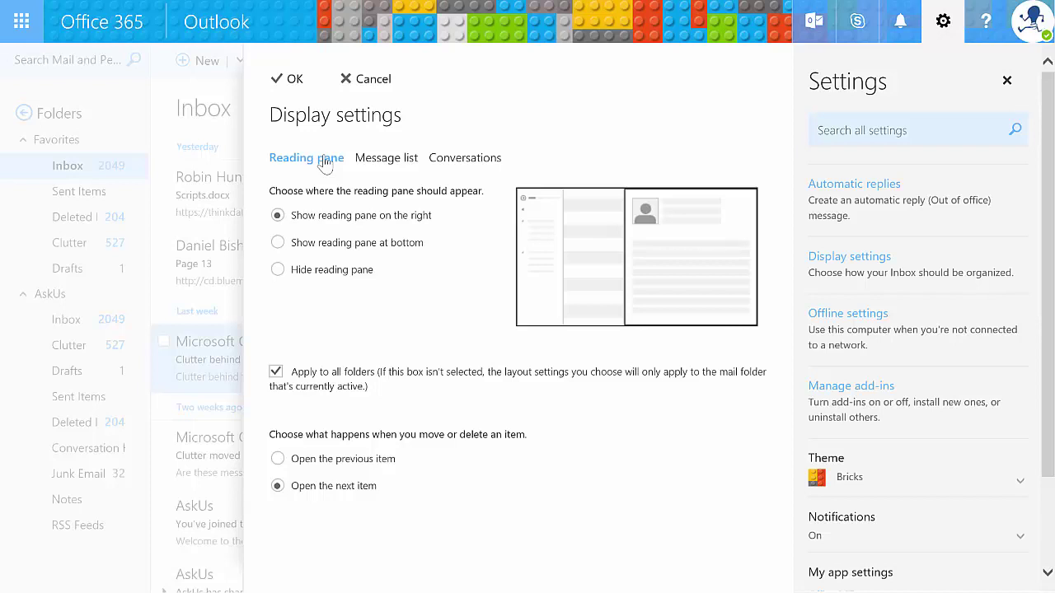
left_click(309, 250)
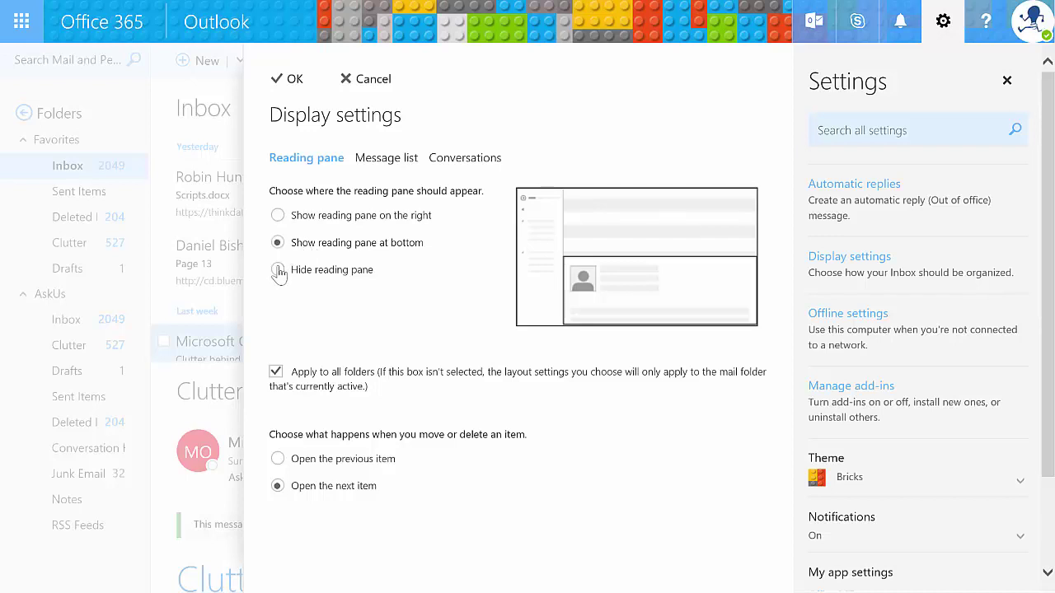
left_click(279, 271)
left_click(278, 216)
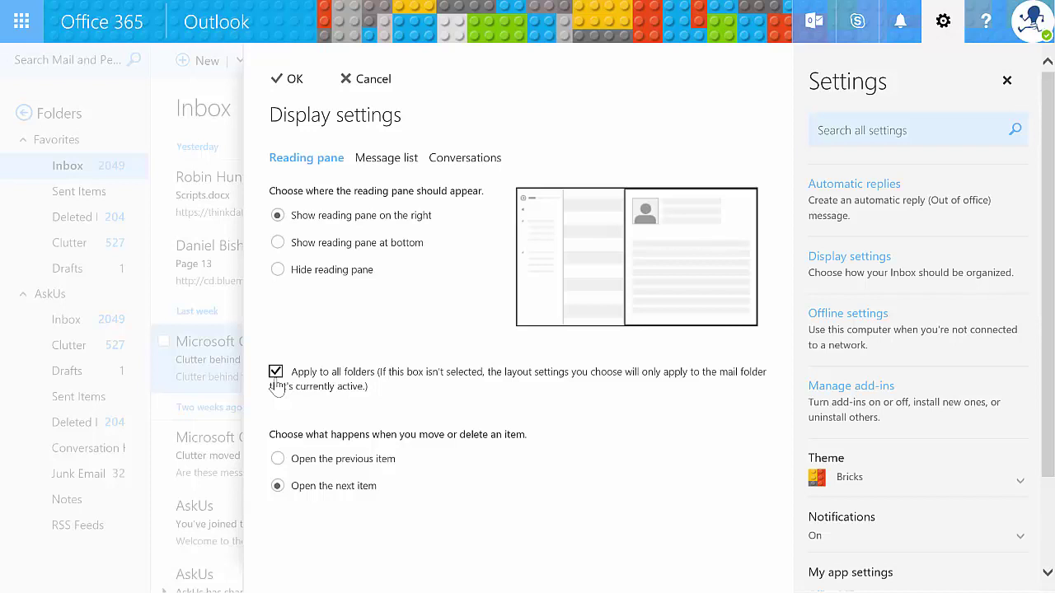
Review the message list and conversation display options, and close the display settings with OK
left_click(386, 158)
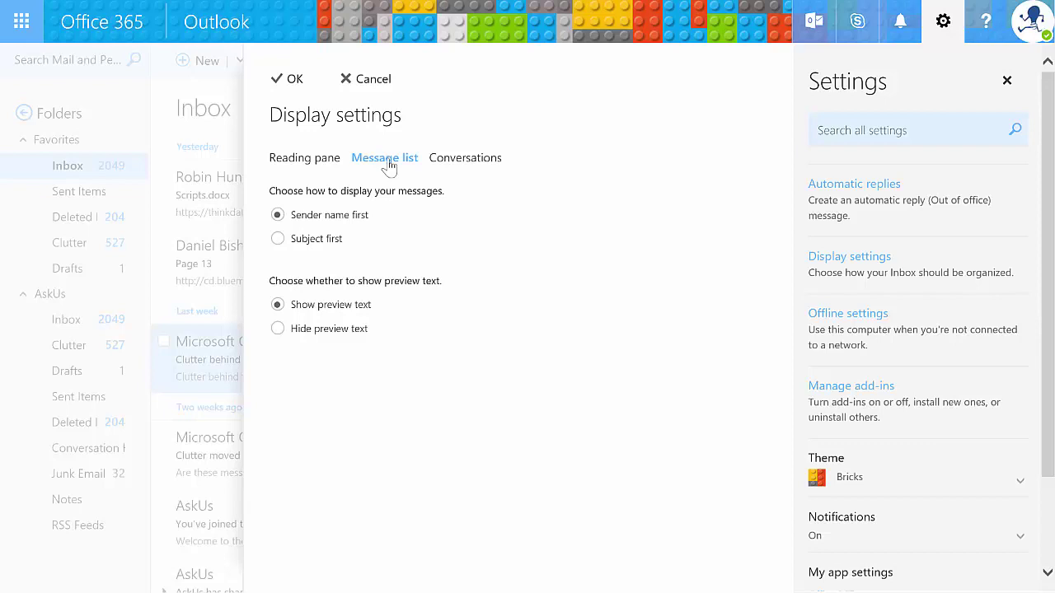
left_click(465, 161)
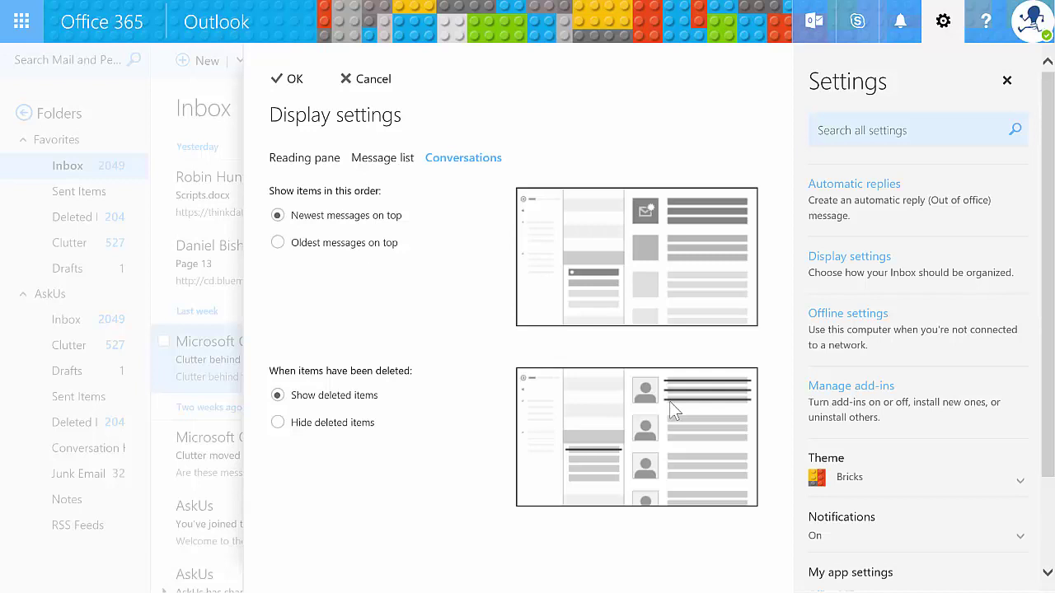
left_click(292, 80)
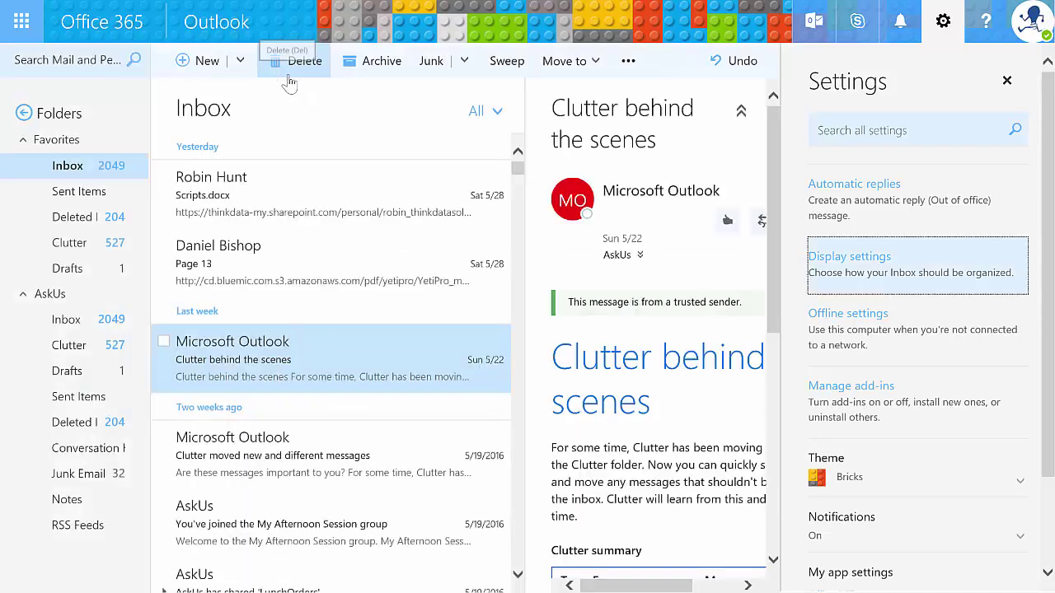
Try the robot theme, switch back to the Bricks theme and save the theme choice
left_click(866, 479)
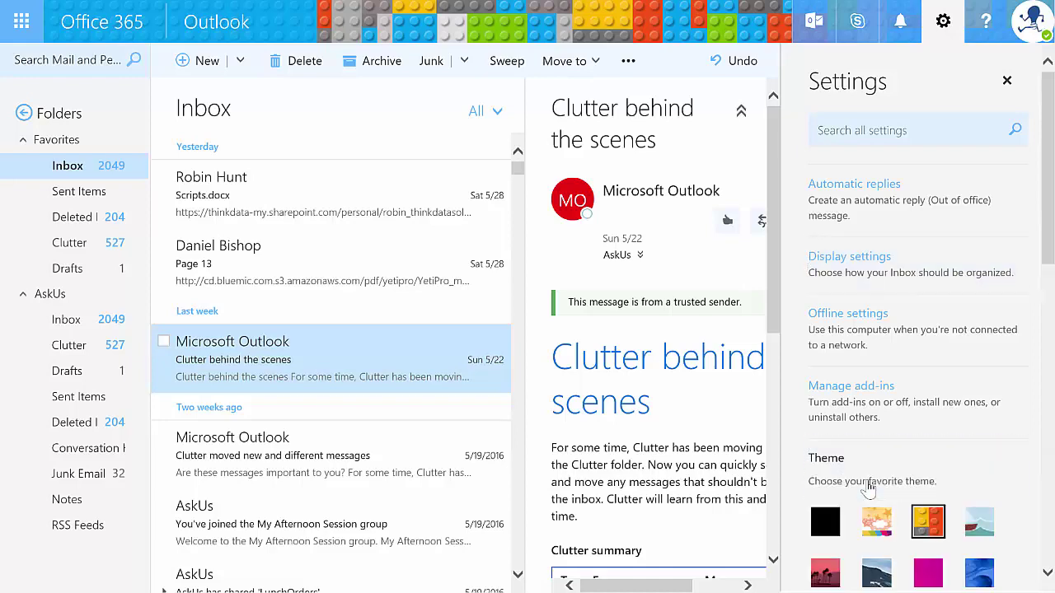
scroll(867, 486, "down", 1)
scroll(866, 492, "down", 2)
left_click(928, 381)
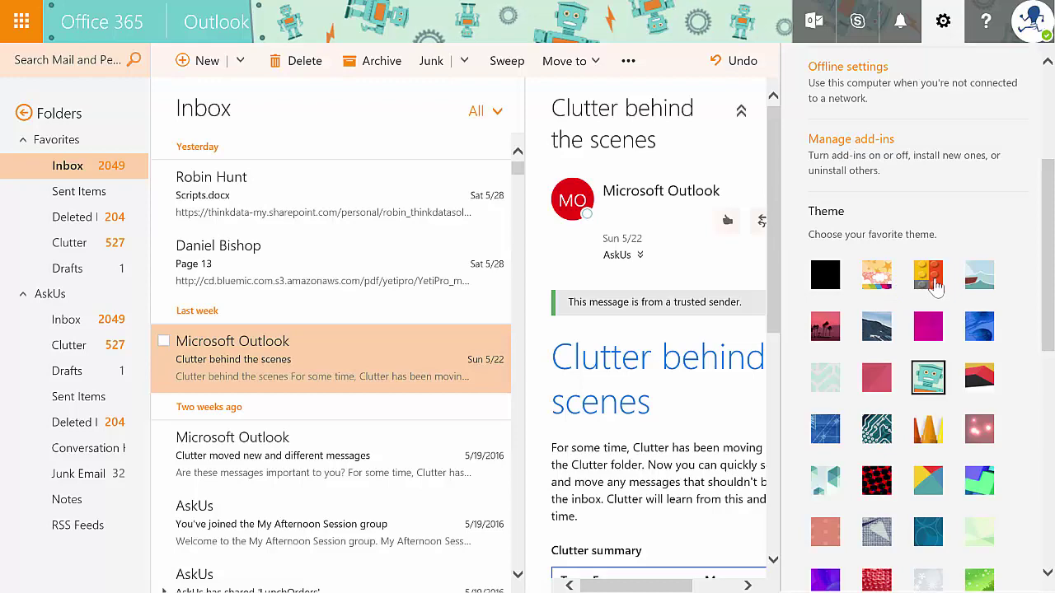
left_click(935, 282)
scroll(931, 280, "down", 10)
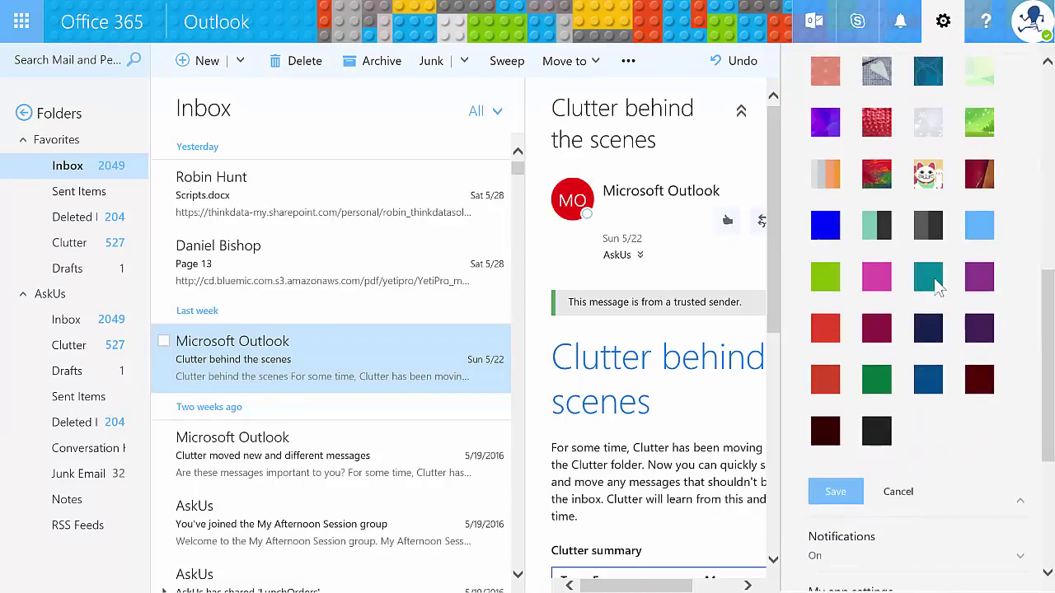
left_click(817, 353)
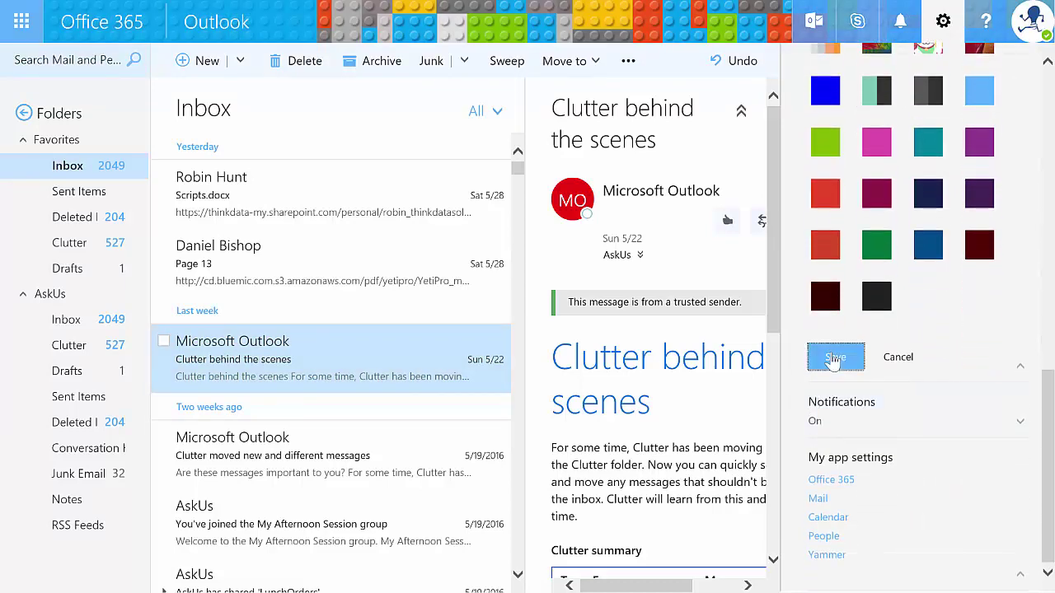